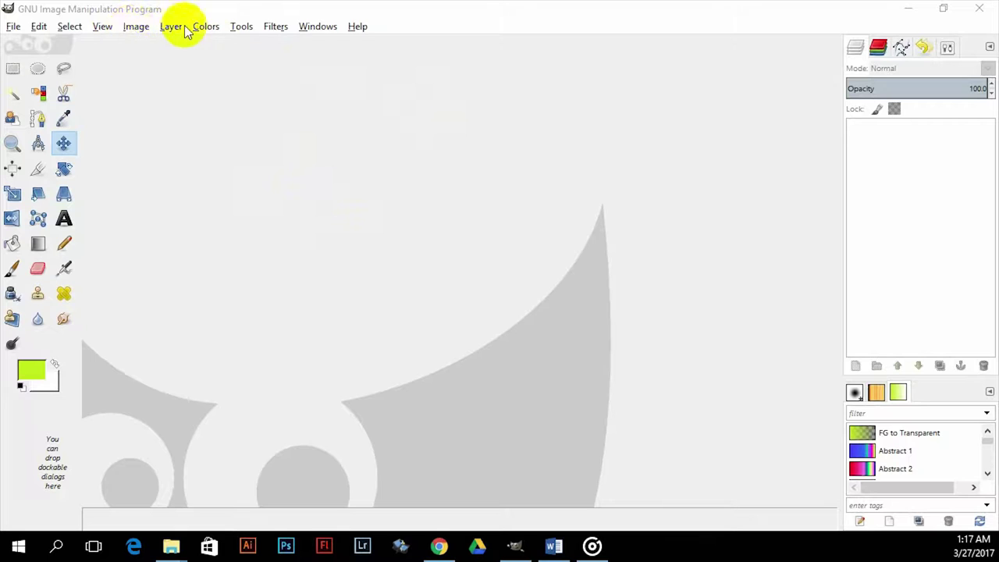
left_click(70, 26)
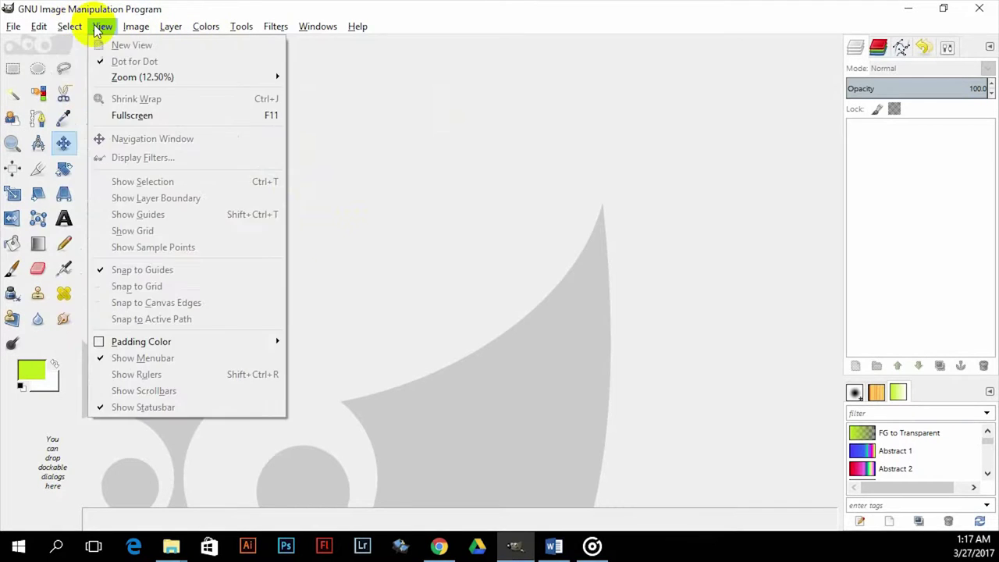
mouse_move(239, 27)
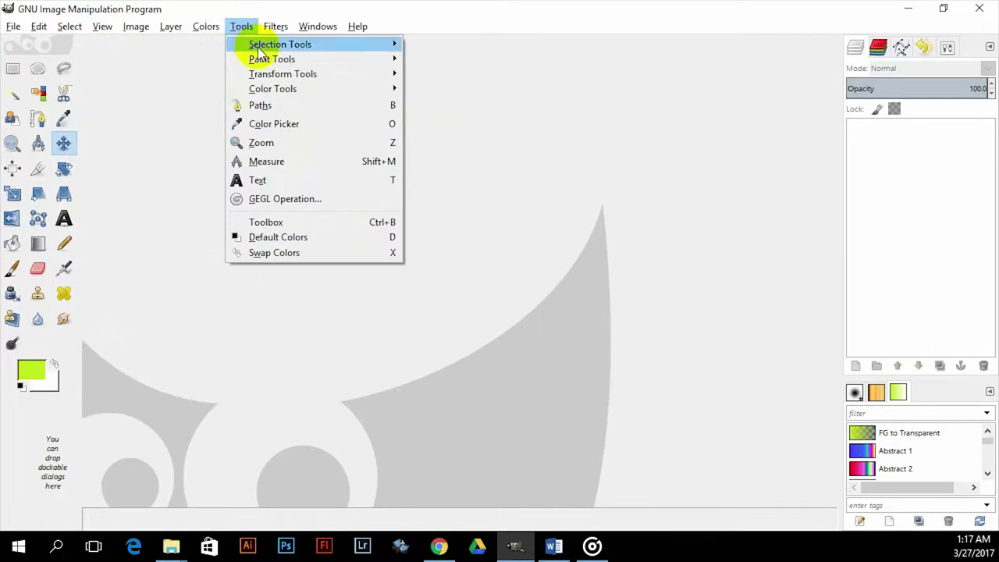
mouse_move(302, 43)
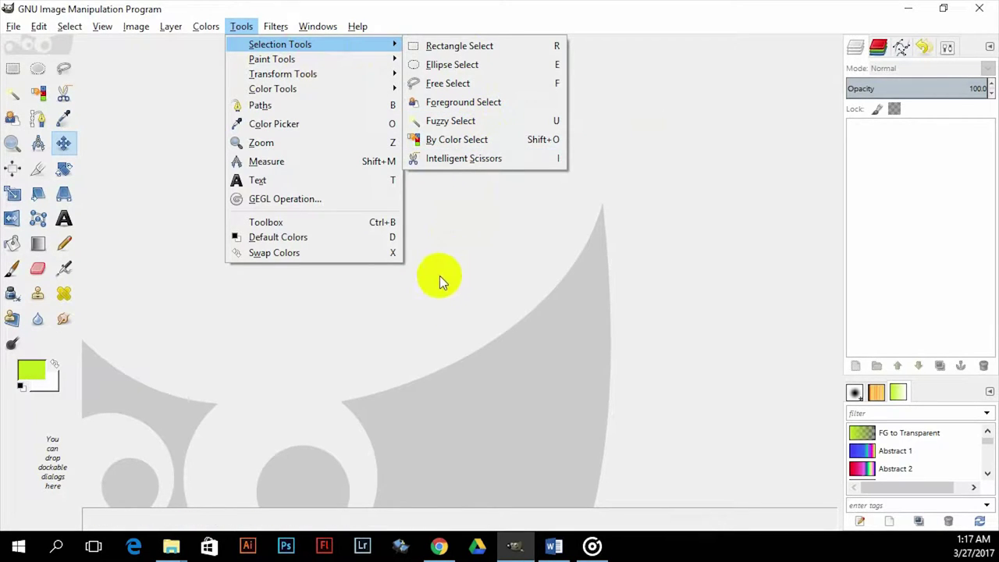
left_click(405, 301)
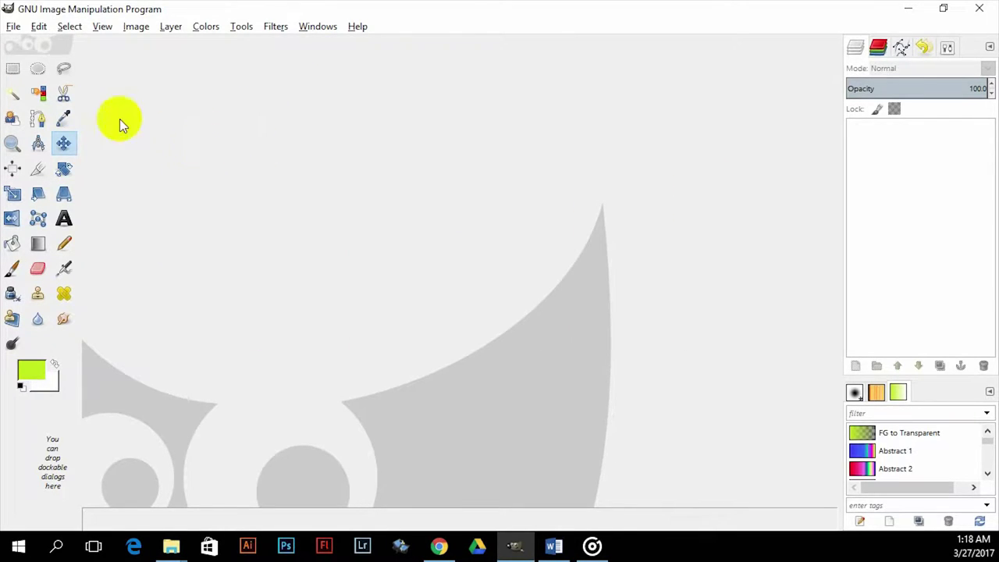
Open the portrait photo IMG_2044.jpg and add an alpha channel to its layer.
left_click(10, 27)
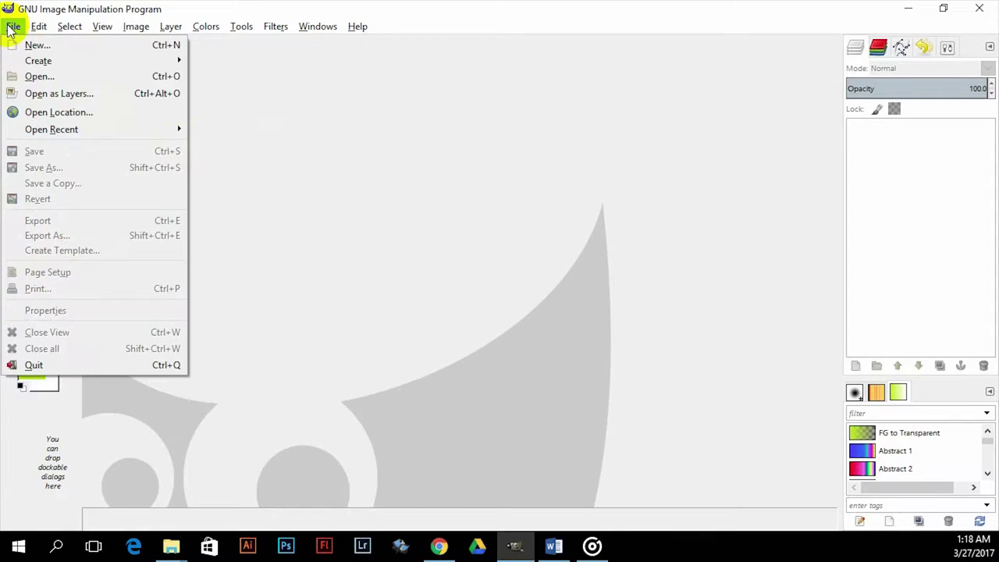
left_click(48, 76)
left_click(290, 130)
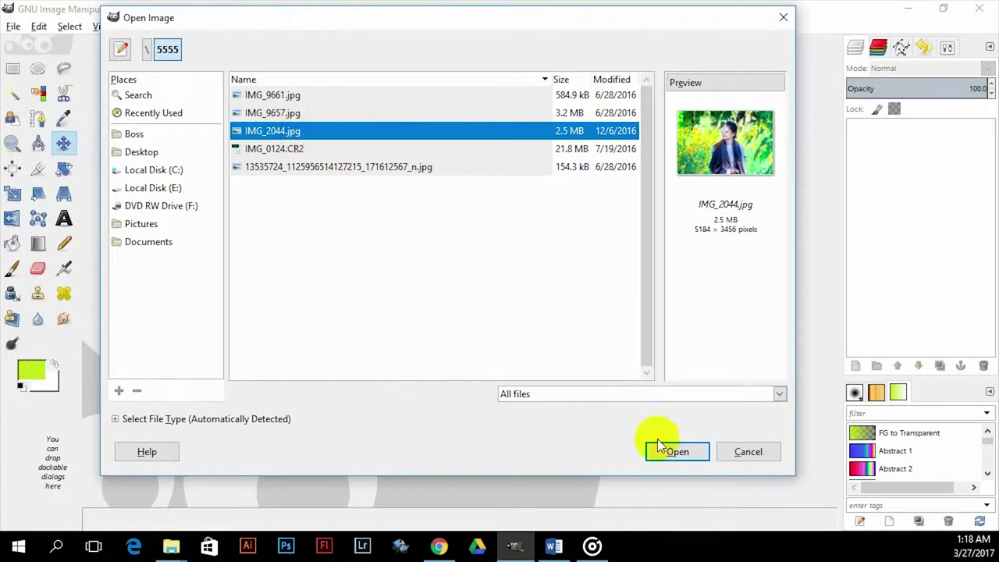
left_click(673, 451)
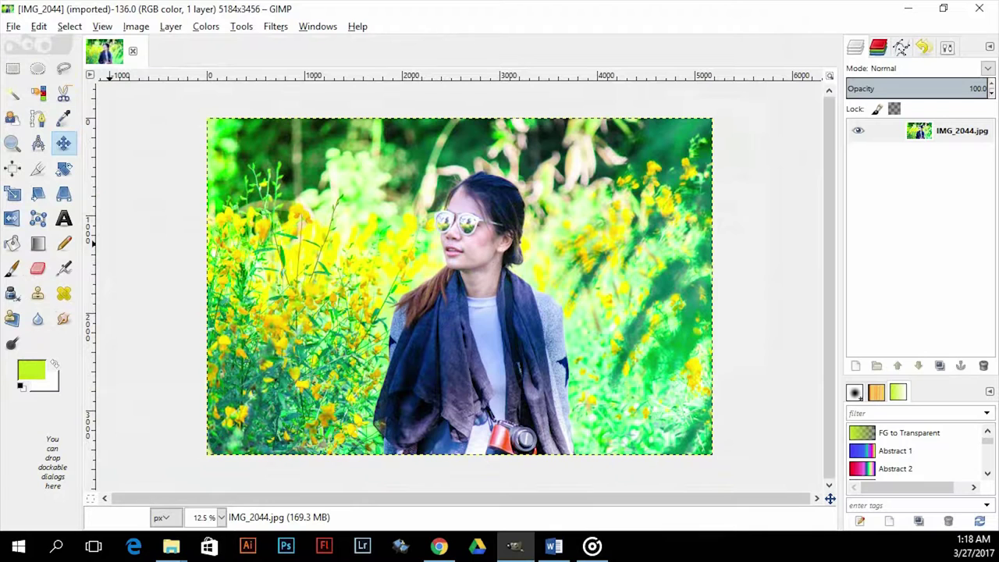
right_click(946, 130)
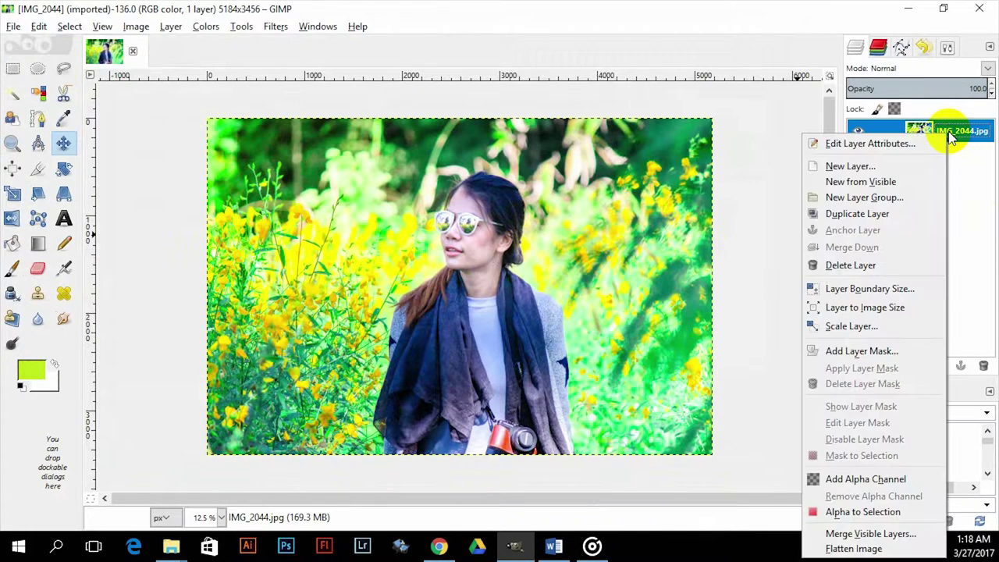
left_click(874, 482)
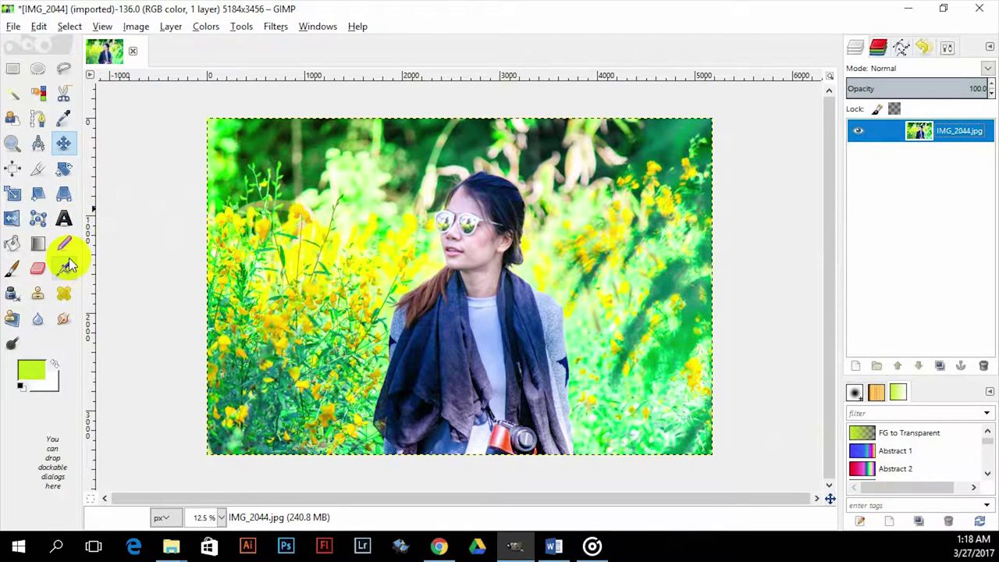
Trace the woman's outline with Intelligent Scissors, close the curve at its starting point and convert it into a selection.
left_click(64, 93)
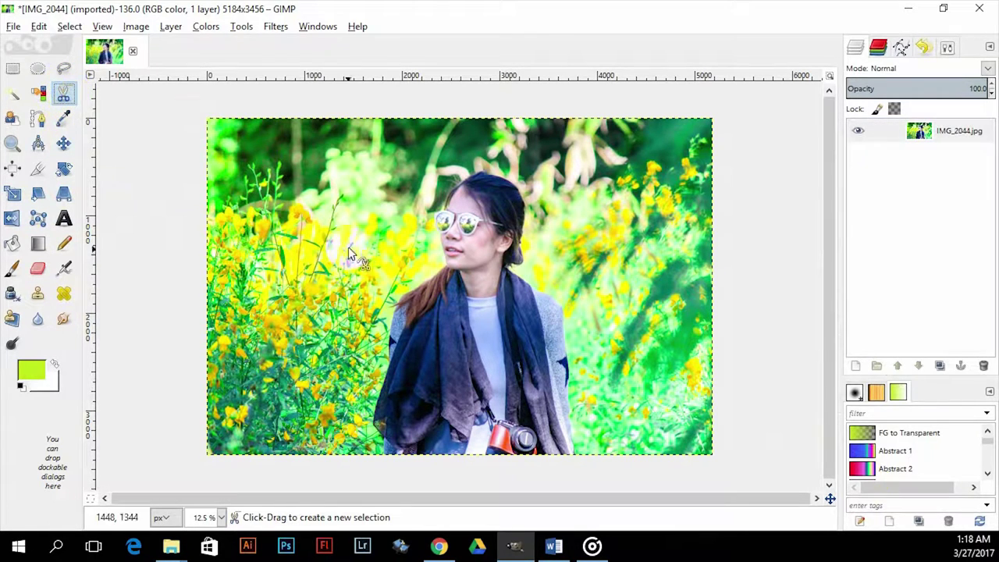
left_click(378, 451)
left_click_drag(372, 422, 387, 362)
left_click(394, 301)
left_click(441, 265)
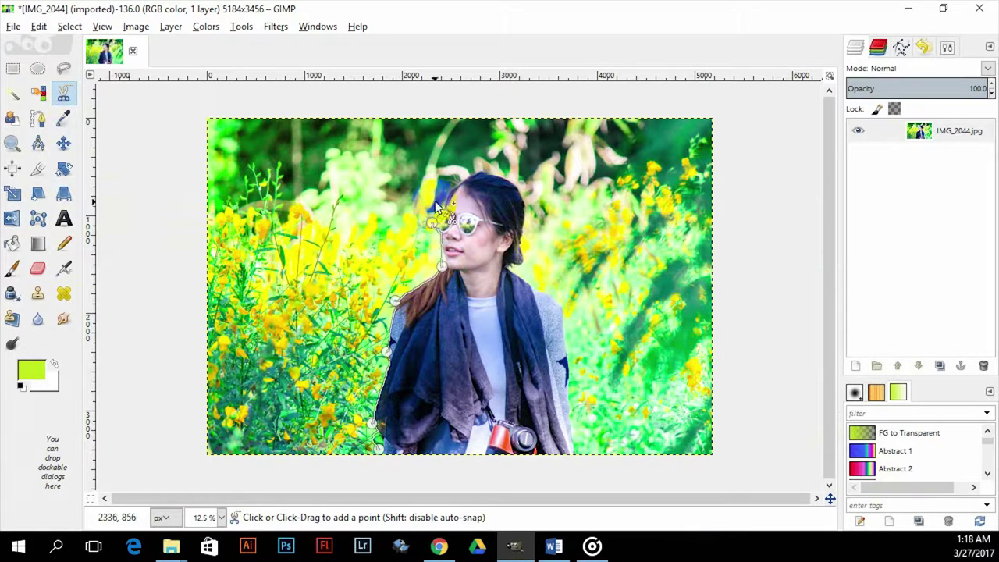
left_click(442, 190)
left_click(477, 172)
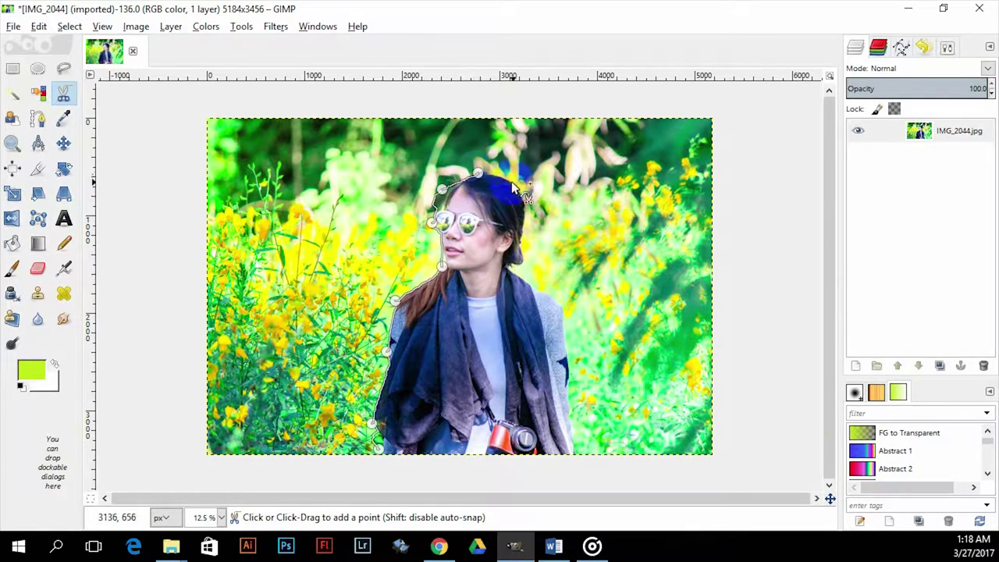
left_click(519, 260)
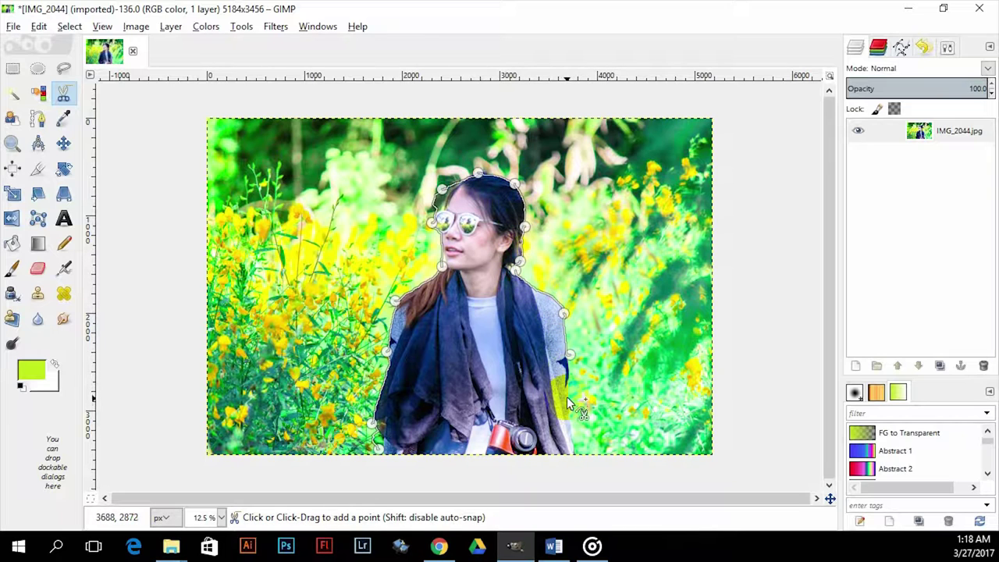
left_click(576, 445)
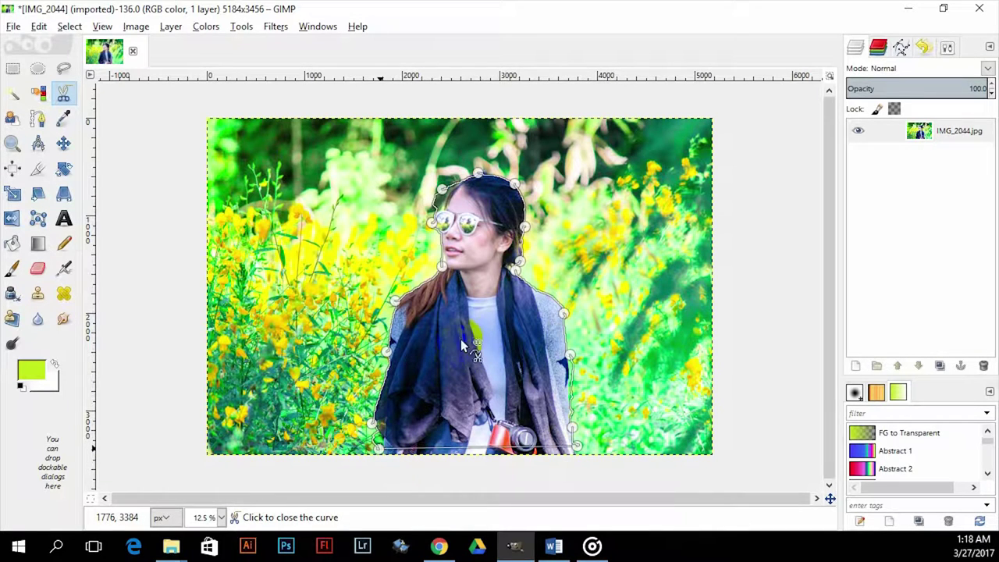
left_click(467, 318)
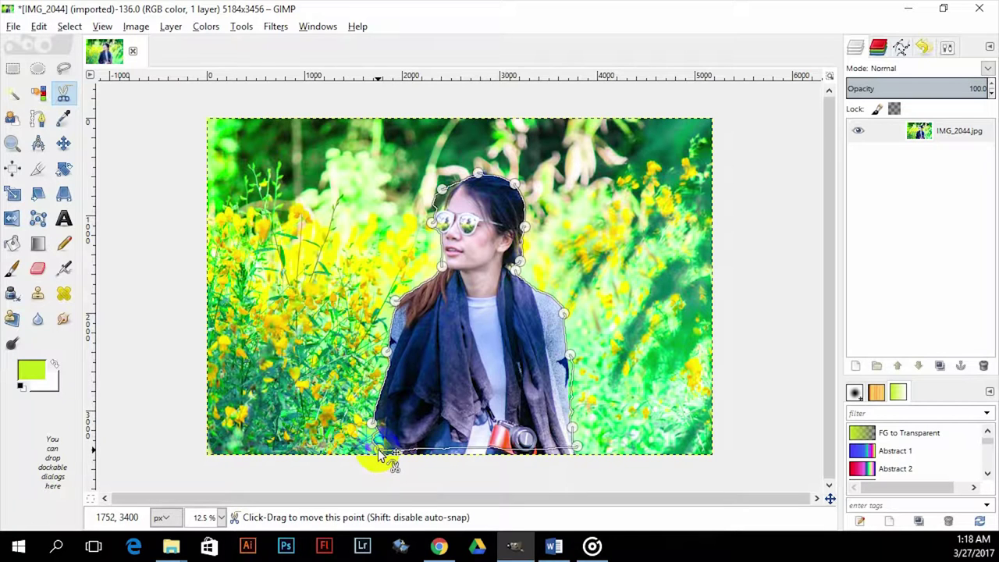
left_click(474, 352)
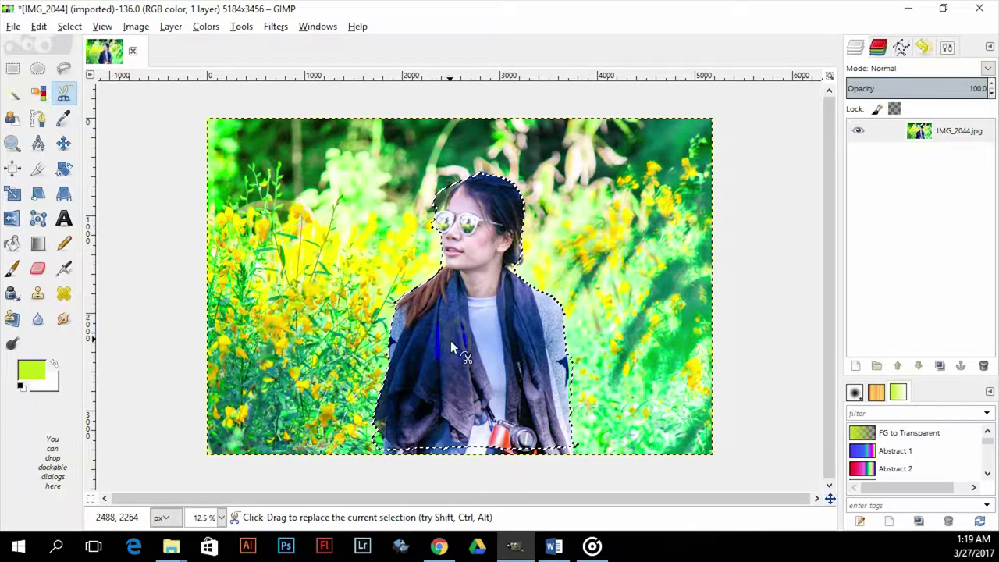
Feather the selection around the woman by 15 px.
left_click(69, 26)
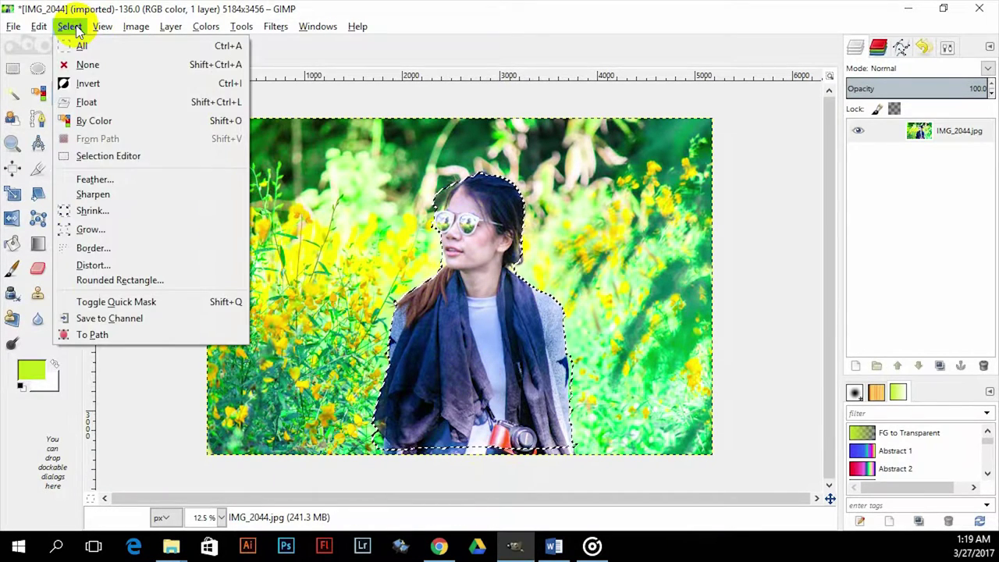
left_click(121, 178)
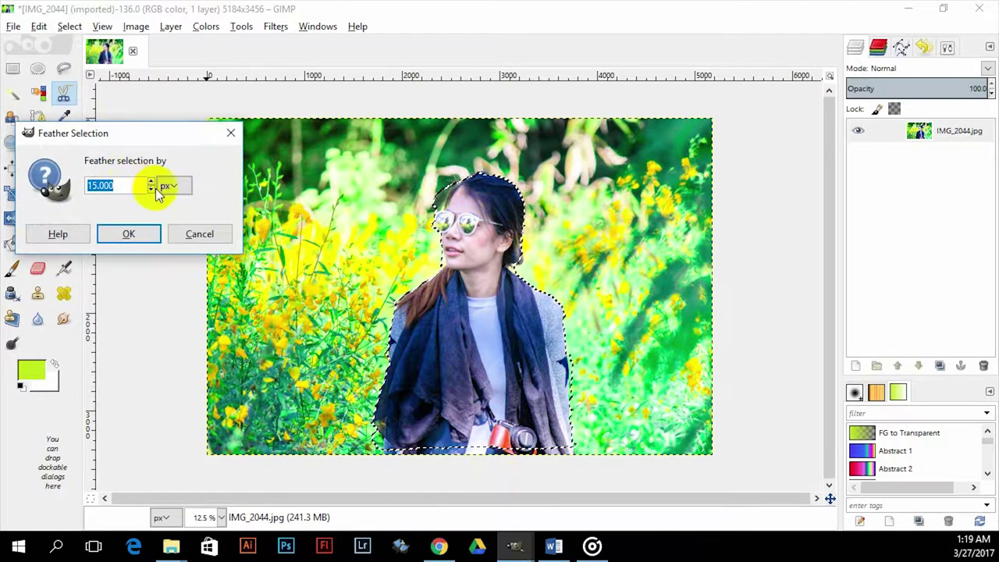
left_click_drag(133, 136, 271, 145)
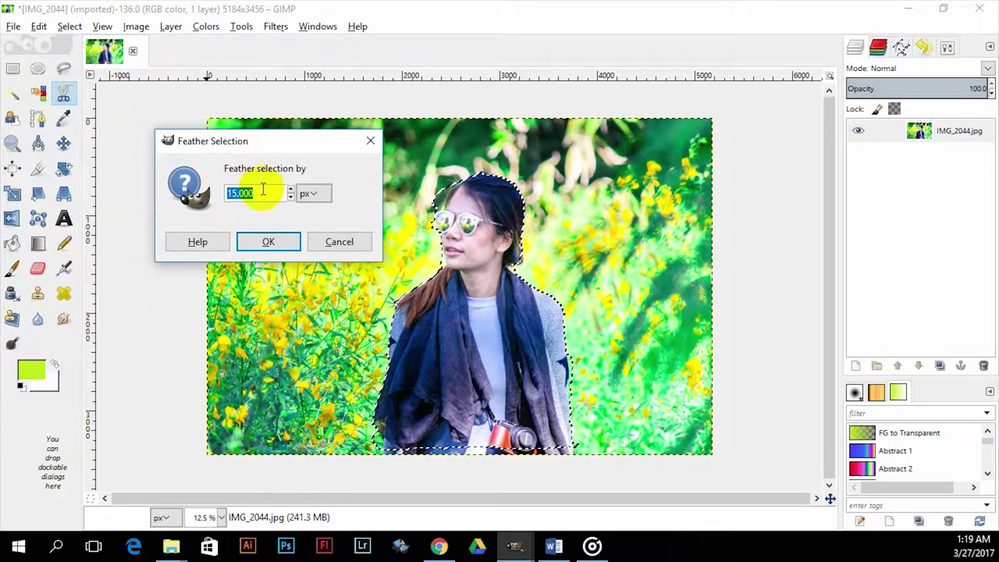
left_click(271, 243)
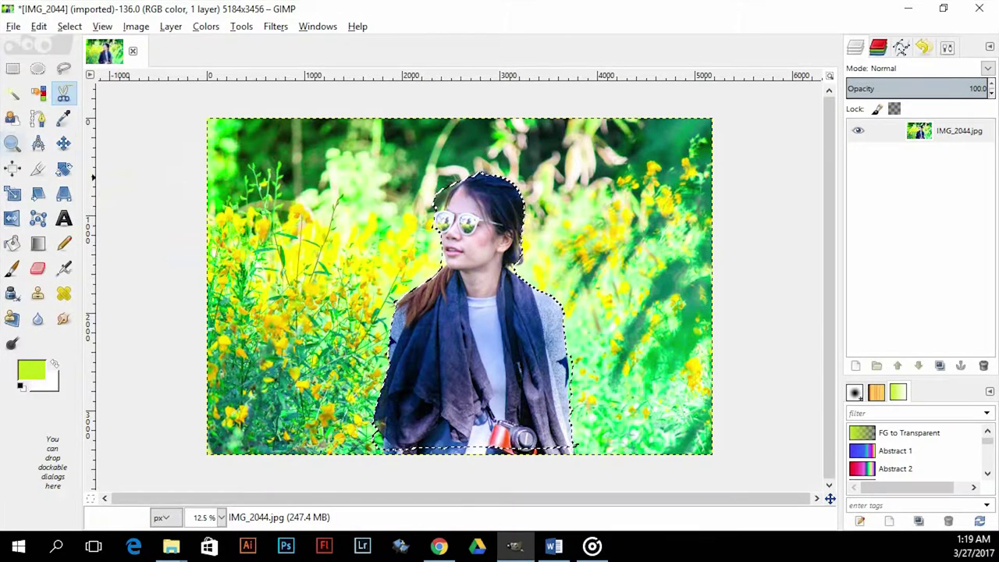
Invert the selection and delete the background around the woman.
left_click(67, 26)
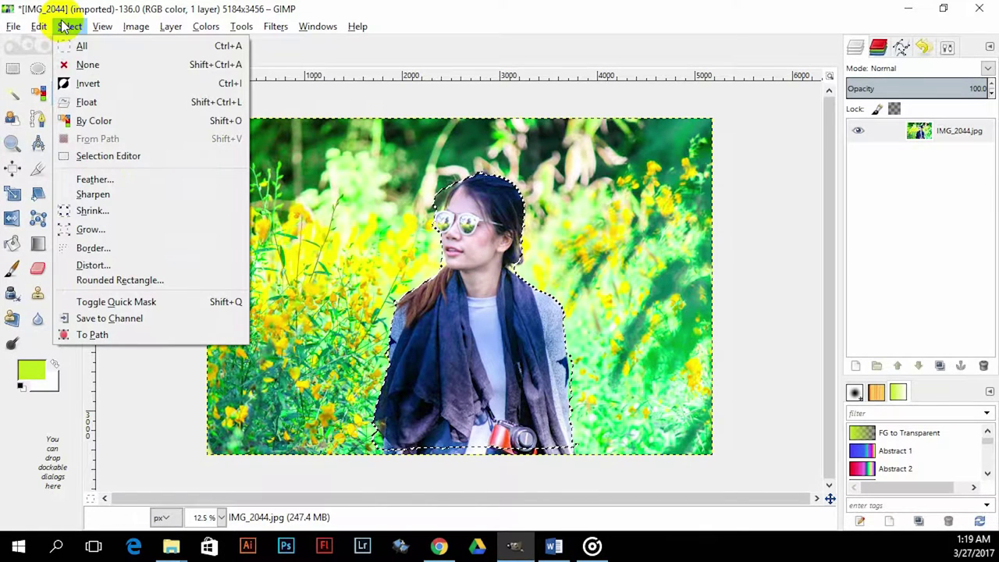
left_click(139, 81)
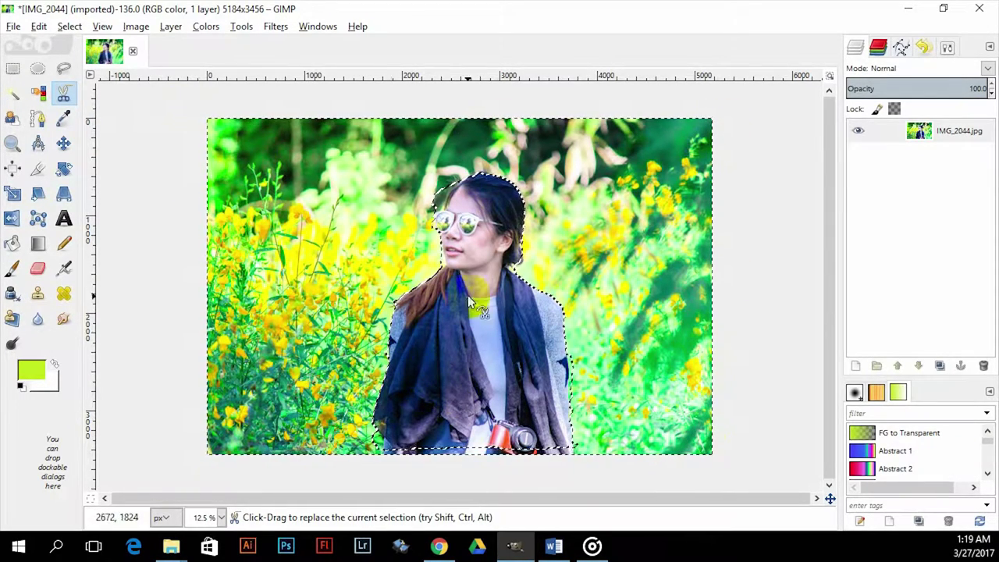
key("Delete")
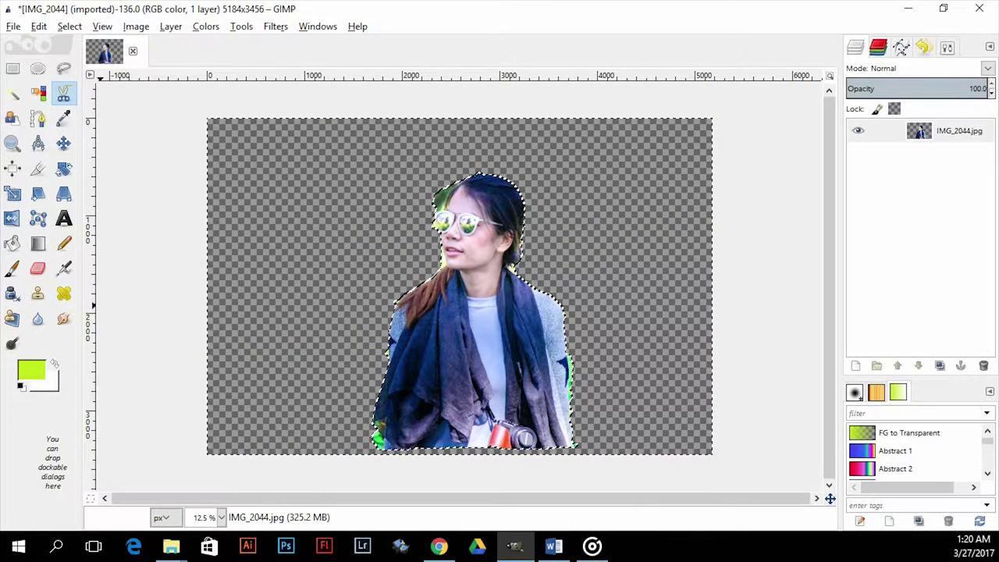
Open the garden photo IMG_9657.jpg and copy the whole image.
left_click(12, 23)
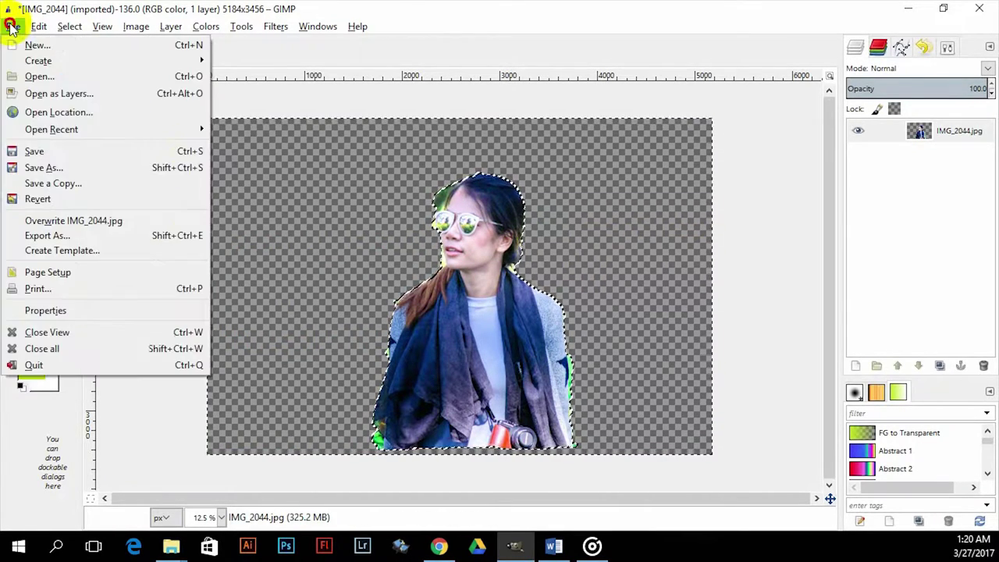
left_click(37, 76)
left_click(273, 113)
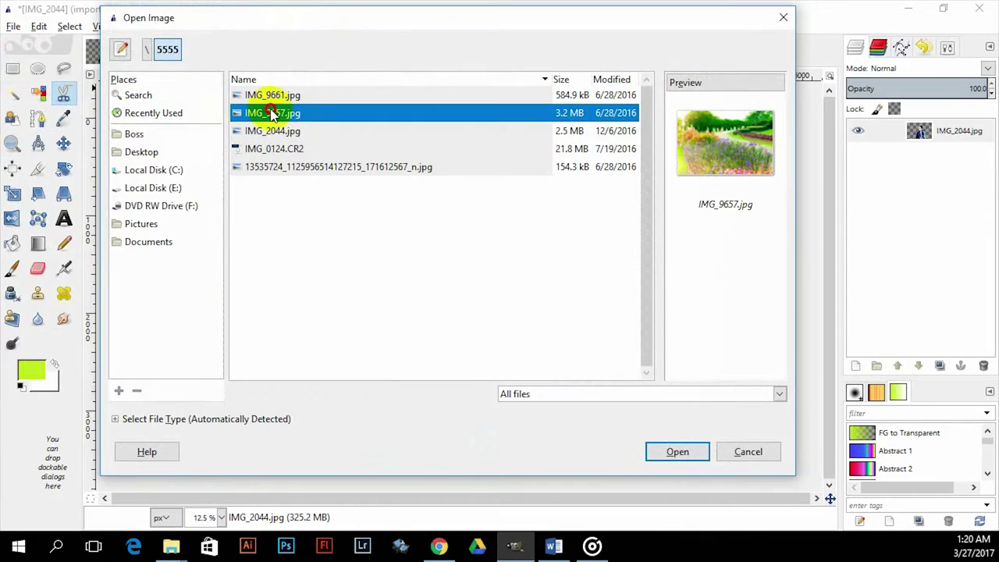
left_click(678, 452)
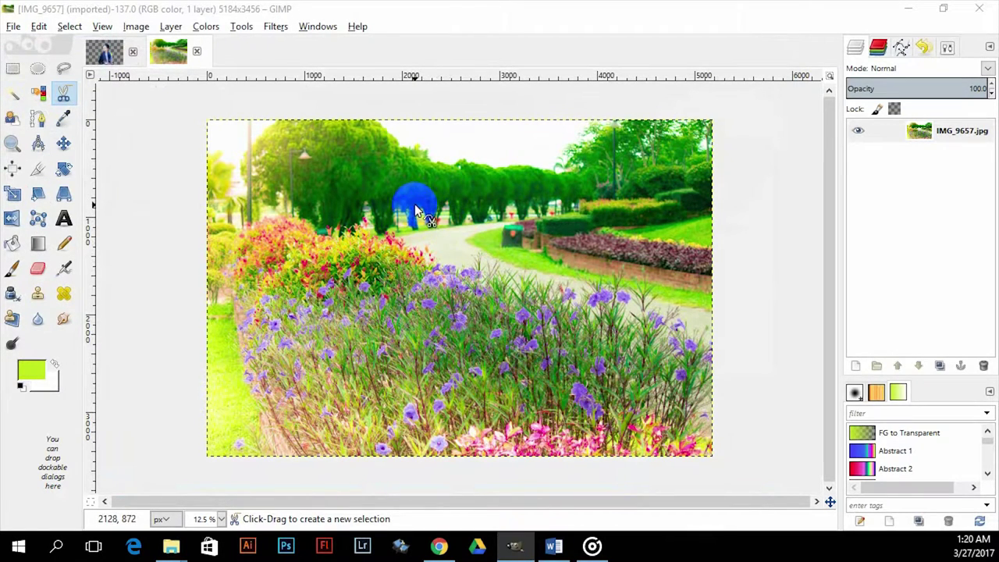
left_click(69, 28)
mouse_move(41, 31)
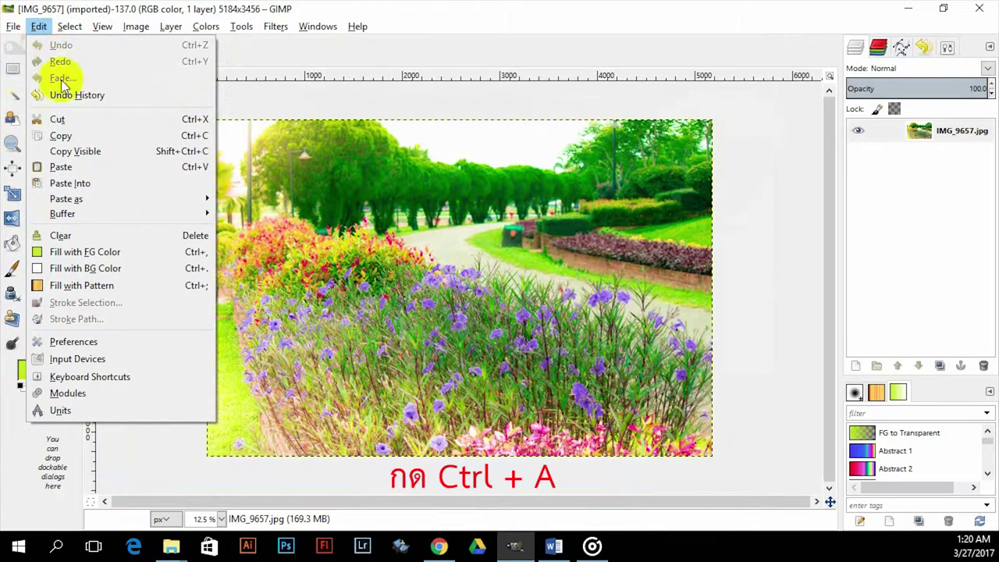
left_click(87, 137)
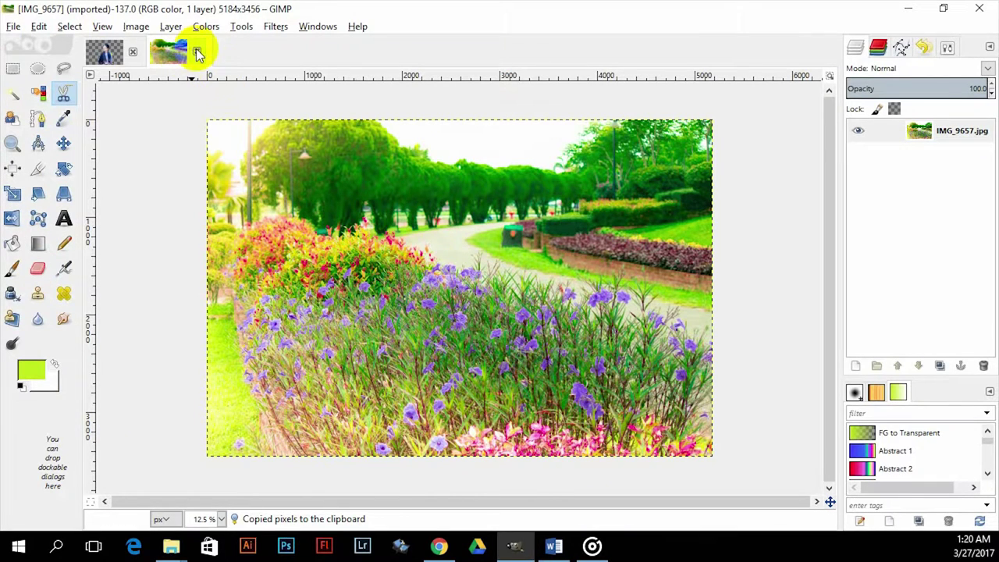
Paste the copied garden photo into the IMG_2044 image as a new layer.
left_click(106, 54)
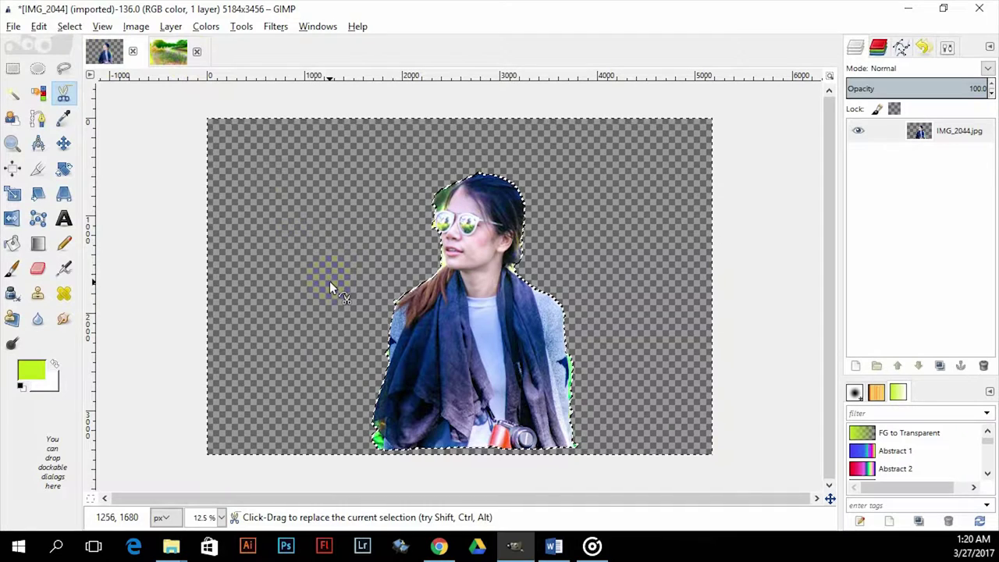
left_click(40, 27)
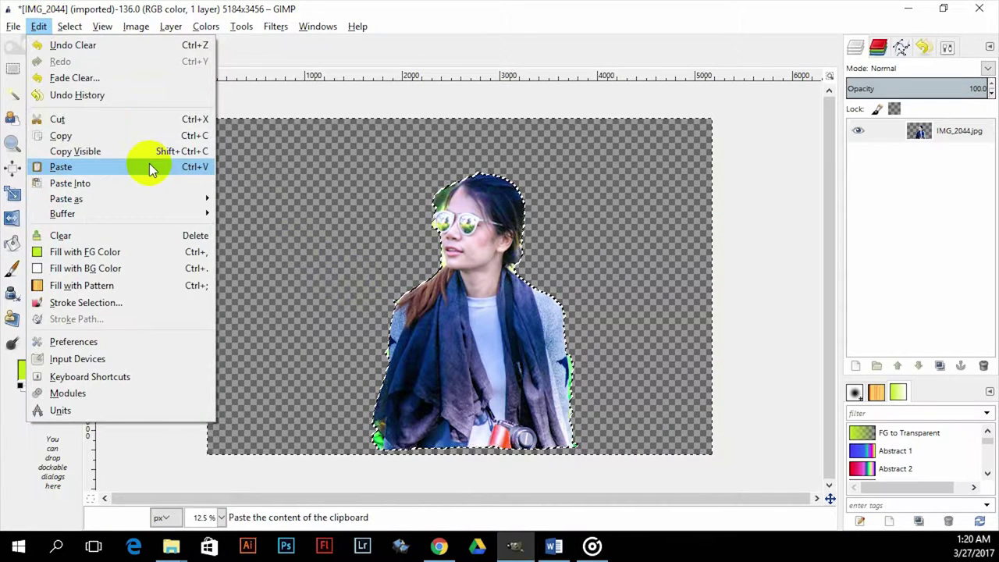
mouse_move(205, 199)
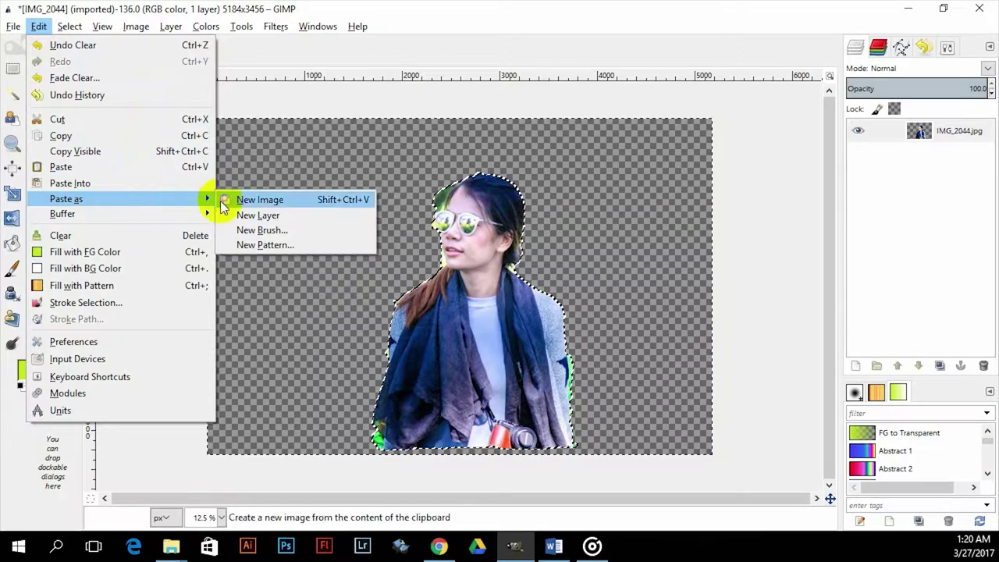
left_click(260, 219)
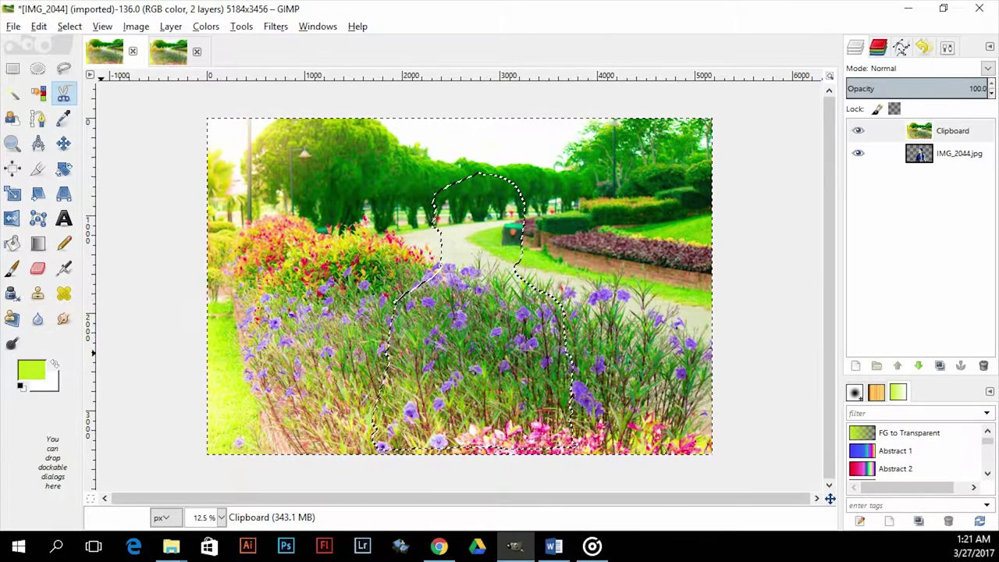
Try to scale the pasted garden layer with the Scale tool at 5184 × 3456 px.
left_click(15, 193)
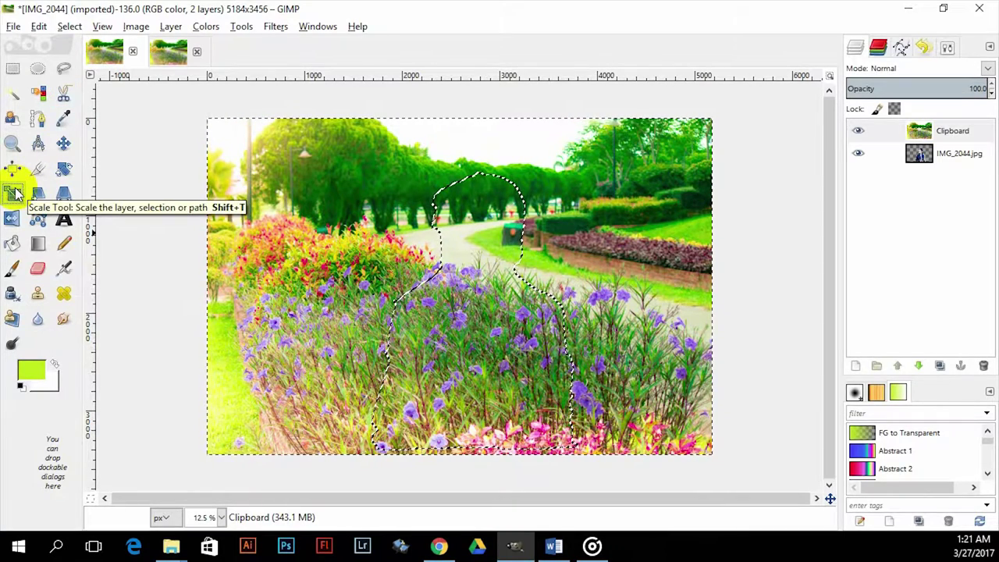
left_click(368, 267)
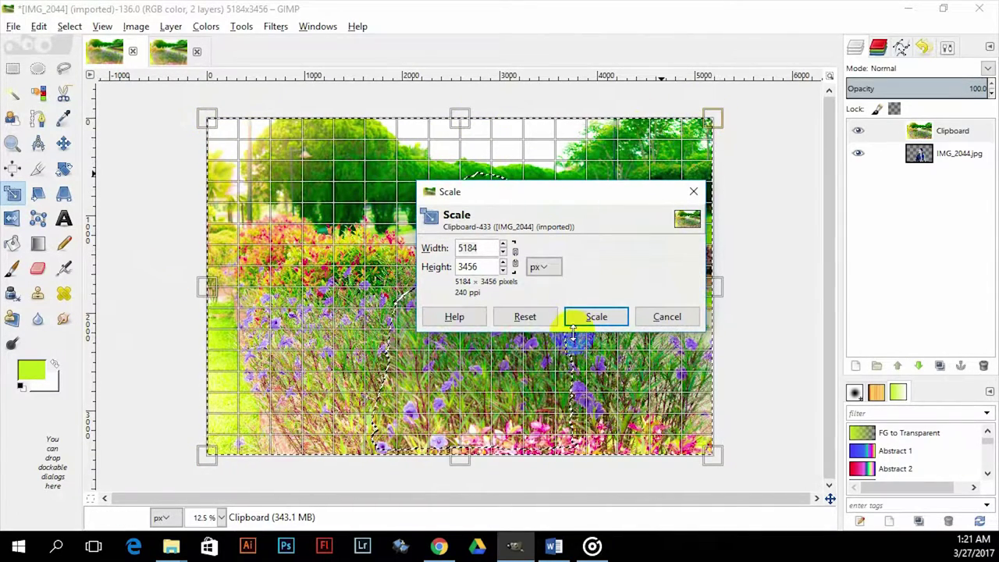
left_click(597, 317)
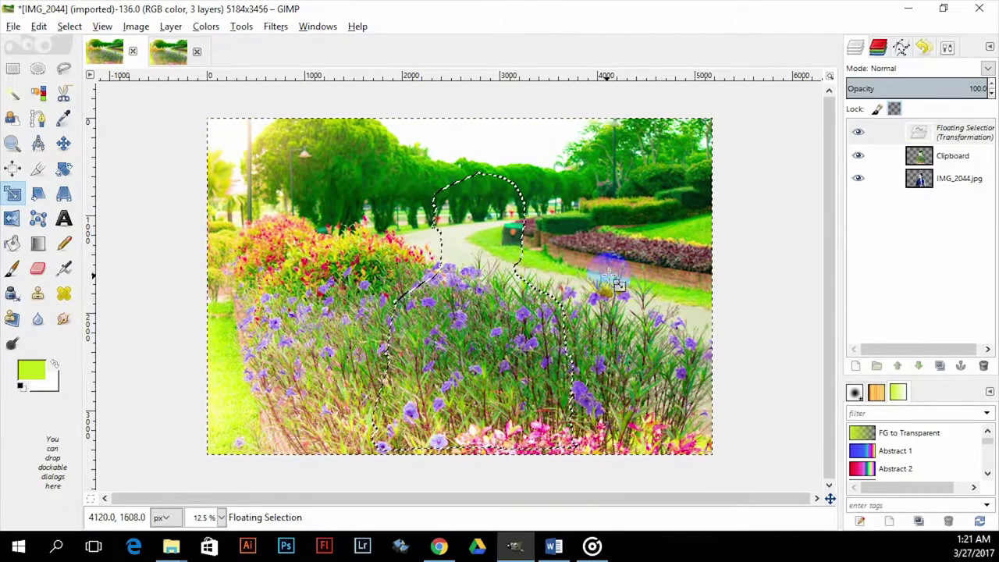
left_click_drag(622, 285, 554, 310)
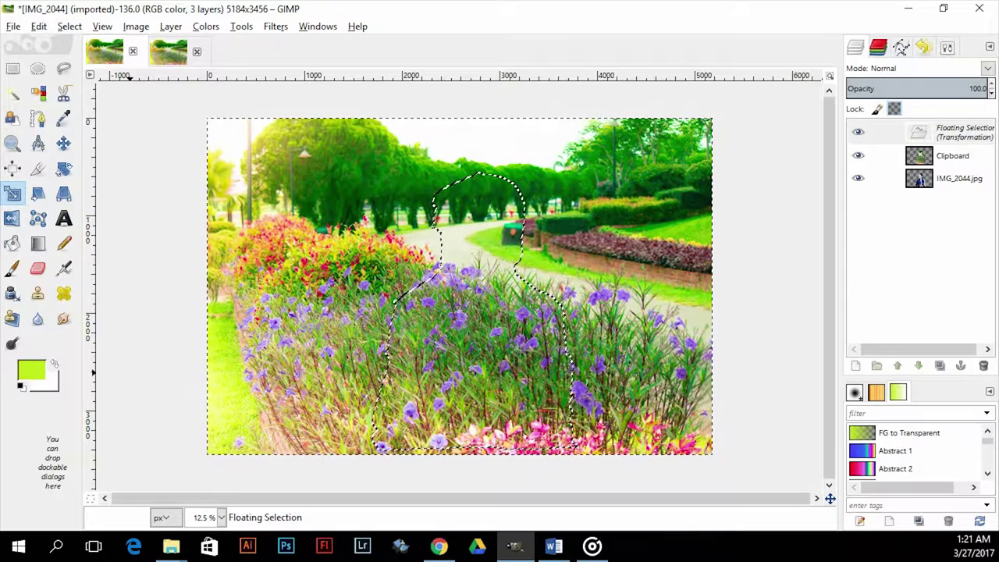
left_click_drag(627, 292, 487, 233)
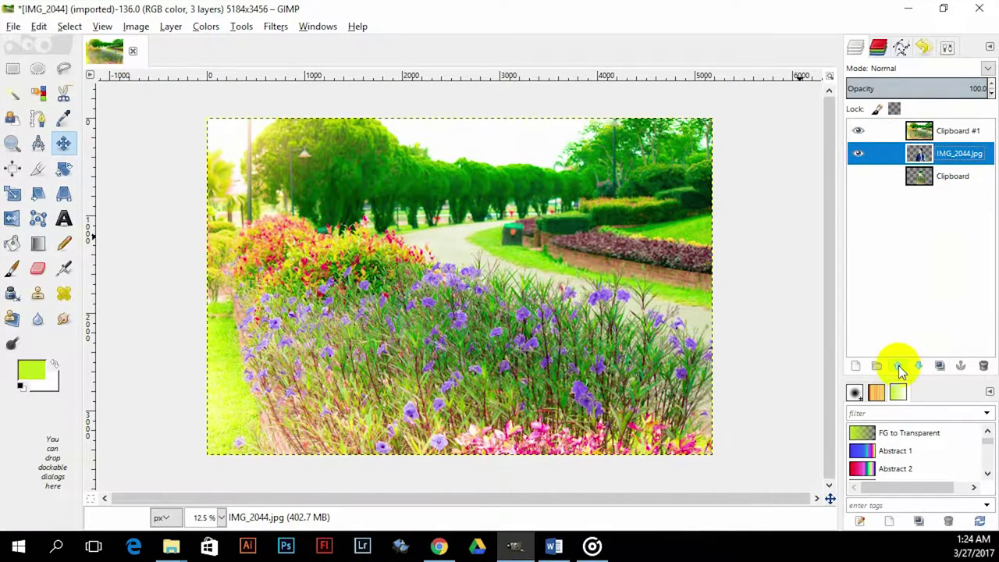
Raise the IMG_2044.jpg layer above the garden layer and move the woman slightly down to meet the canvas's lower edge.
left_click(898, 365)
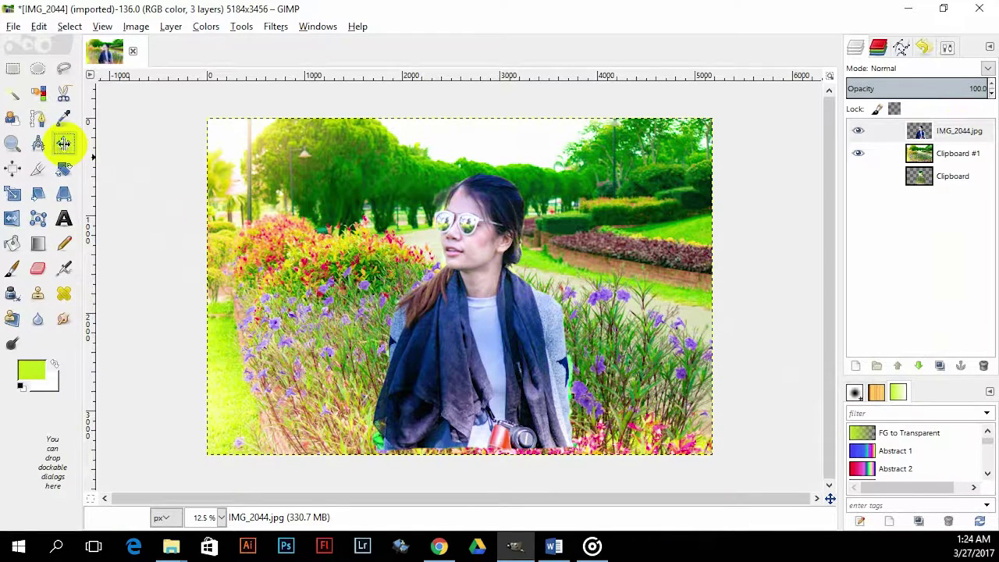
left_click(519, 348)
left_click_drag(519, 348, 519, 356)
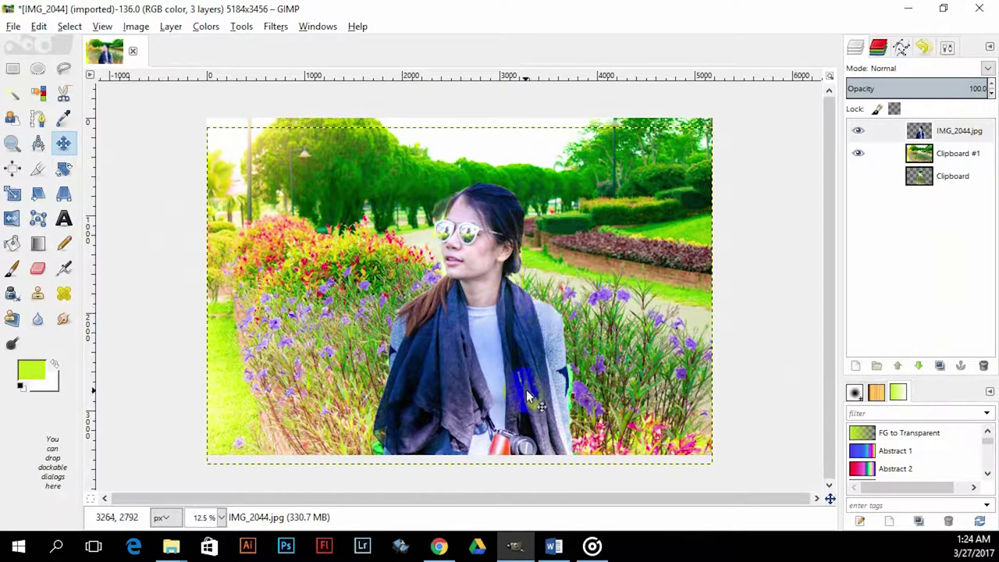
Start cropping the combined image with the Crop tool.
key("shift+c")
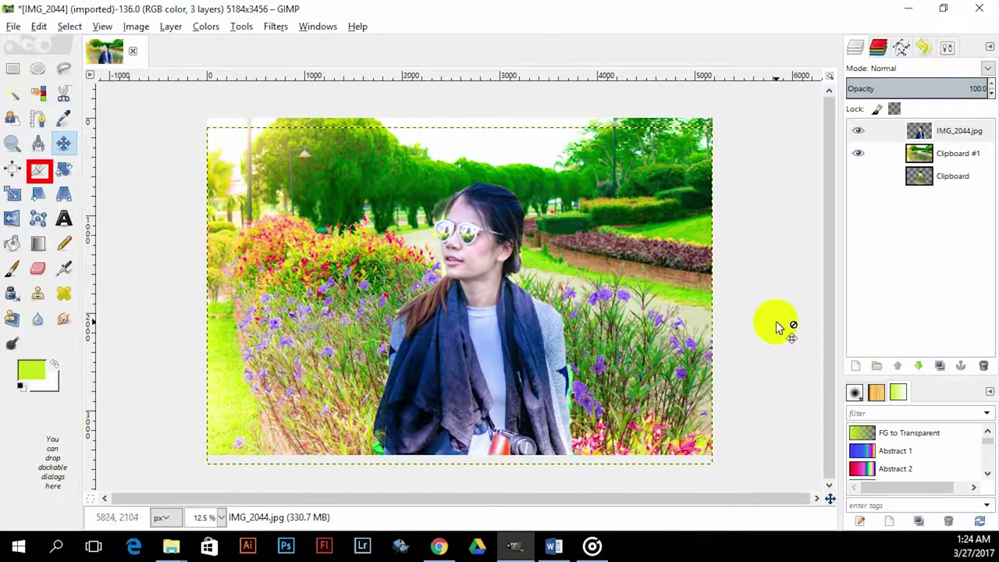